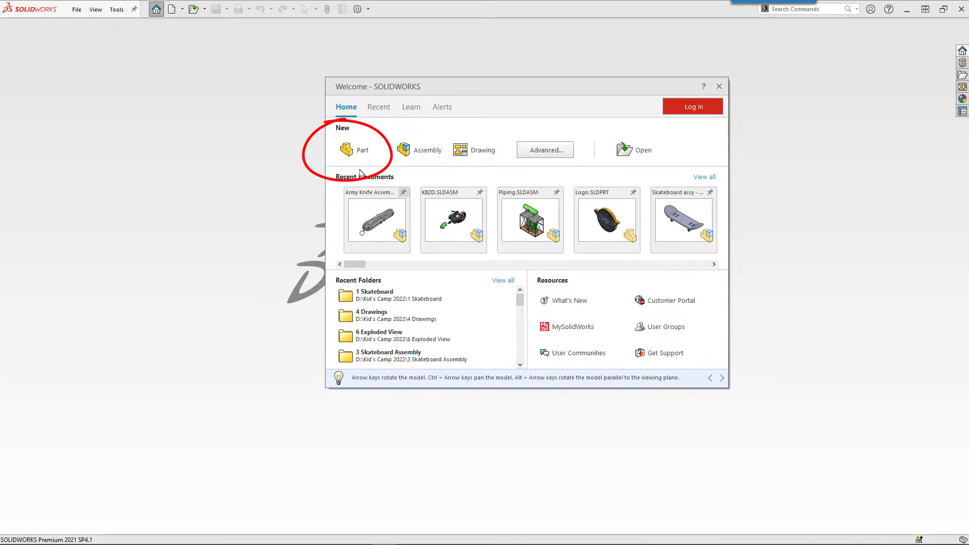
- Start a new blank part, Part2, from the Welcome dialog
left_click(364, 150)
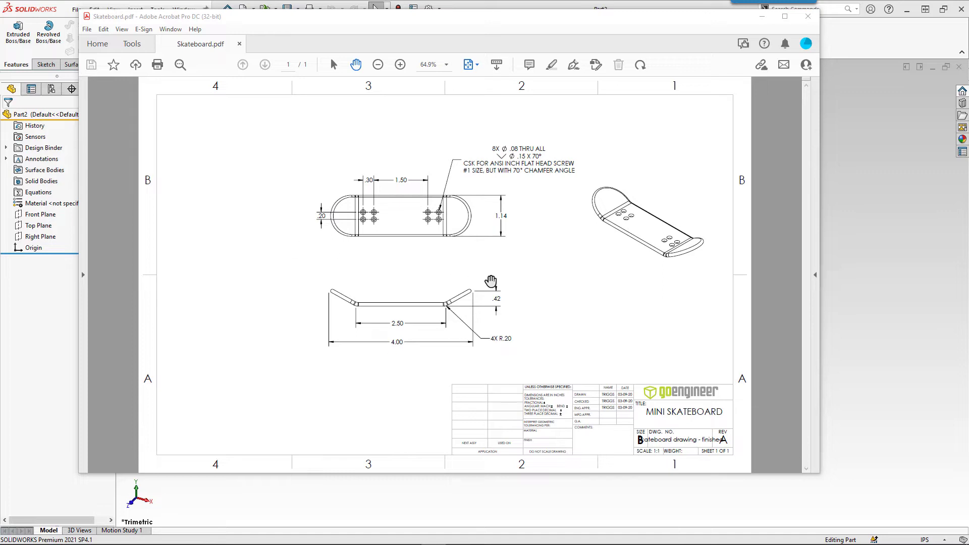
- Zoom Skateboard.pdf to 125% to read its dimensions, then bring Part2 back in front
scroll(484, 277, "up", 3, "ctrl")
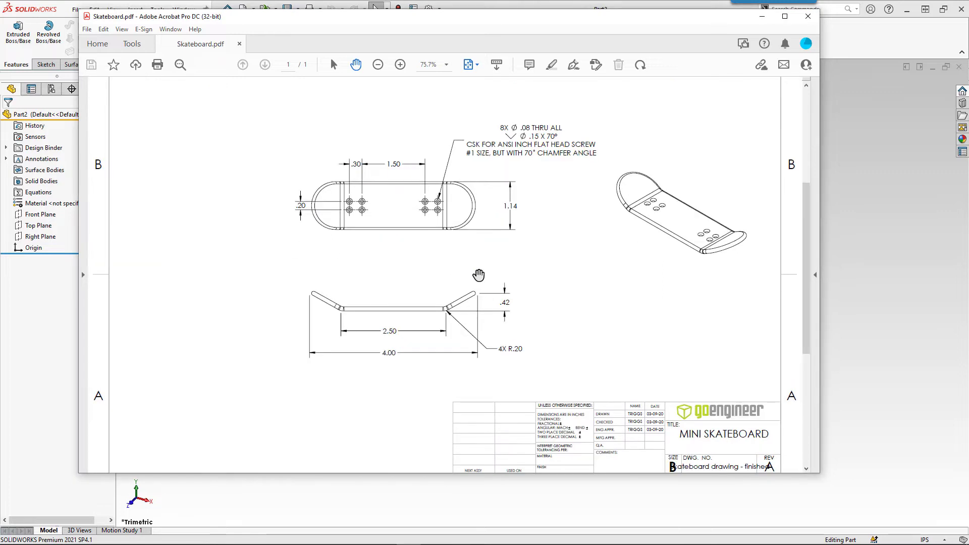
scroll(479, 275, "up", 1, "ctrl")
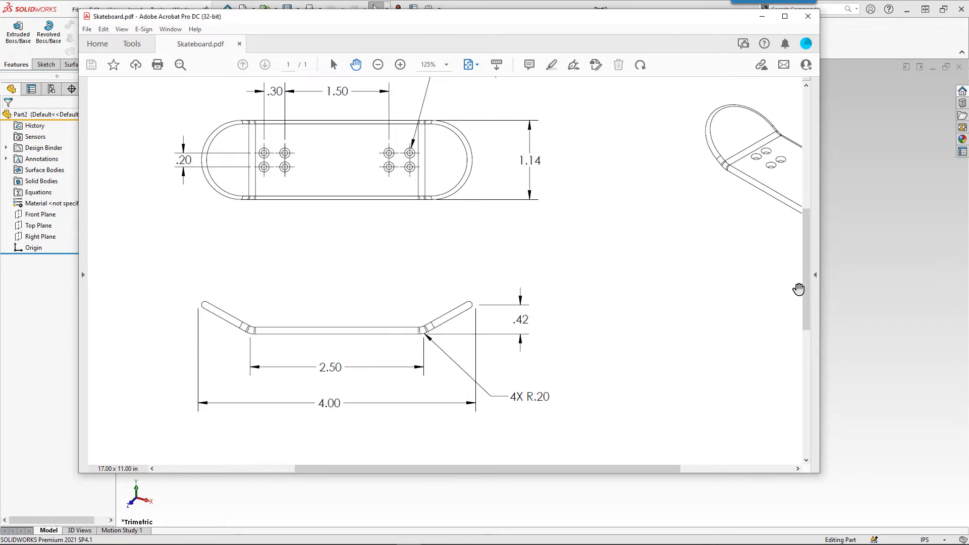
left_click(879, 292)
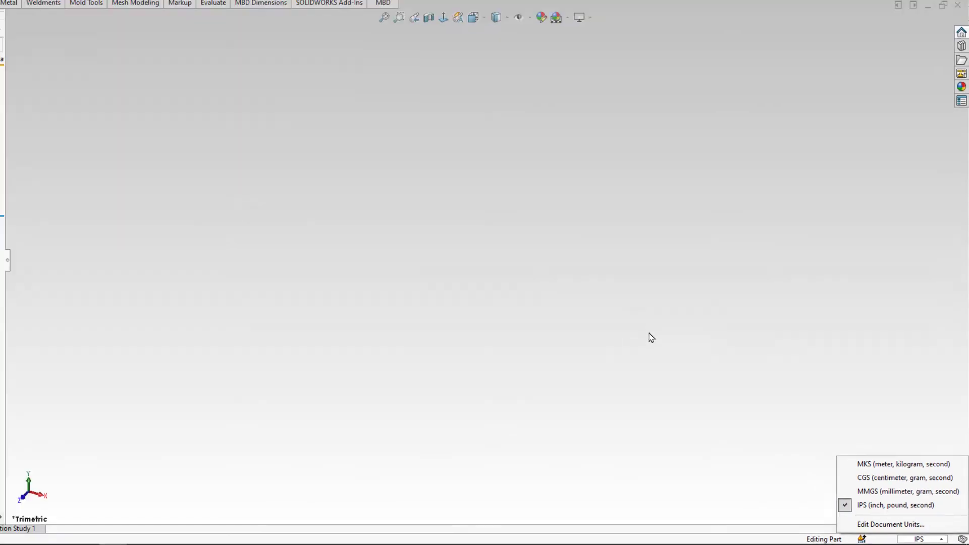
left_click(348, 141)
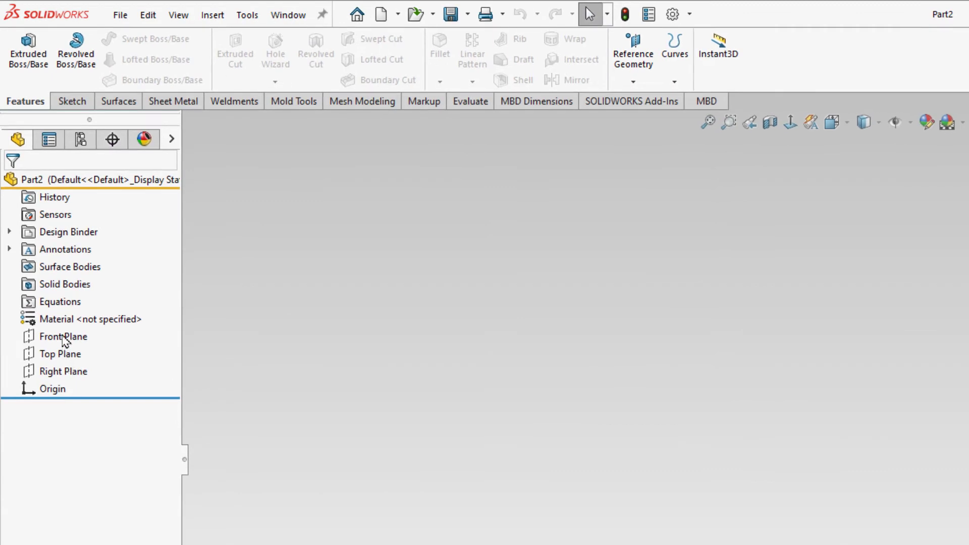
- Open Sketch1 on the Front Plane and browse the Rectangle, Line and Circle variants
left_click(63, 337)
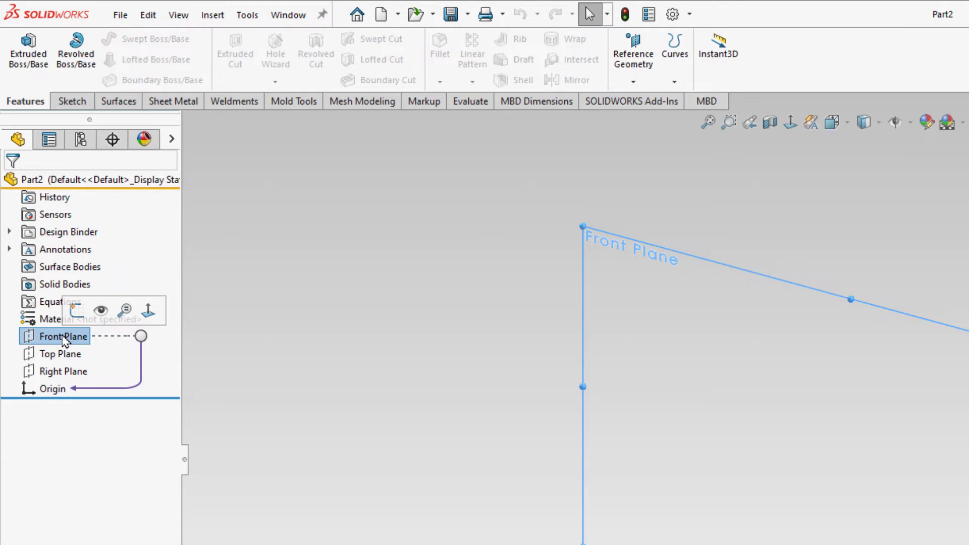
left_click(74, 311)
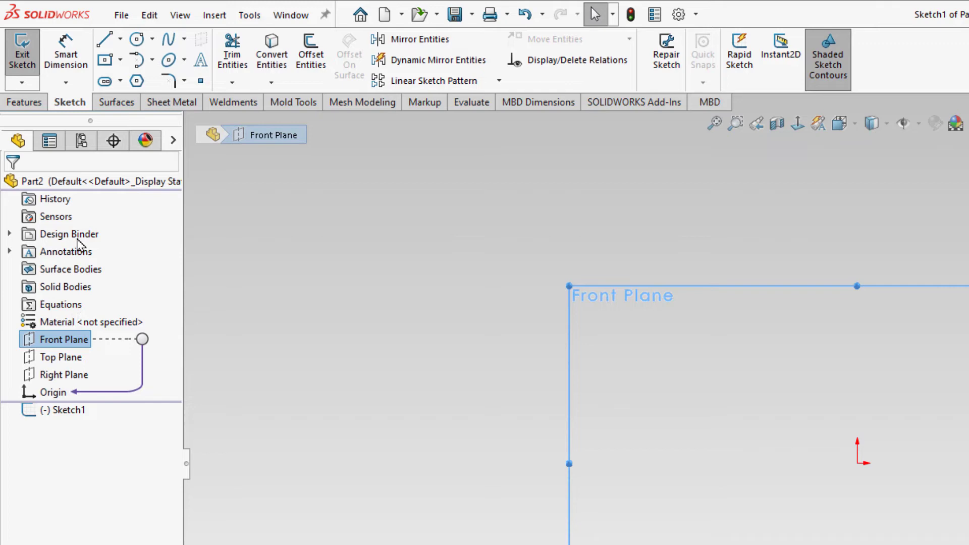
left_click(123, 59)
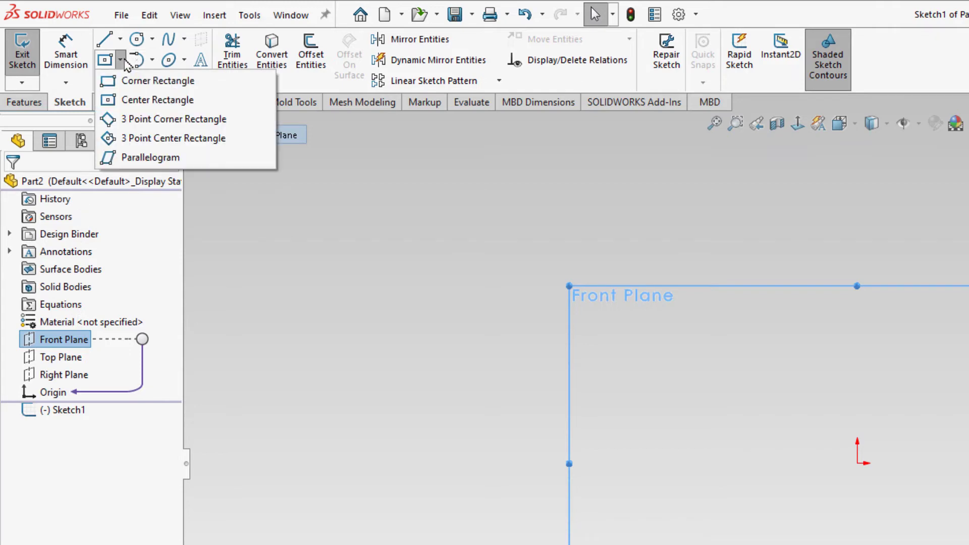
left_click(121, 40)
left_click(147, 40)
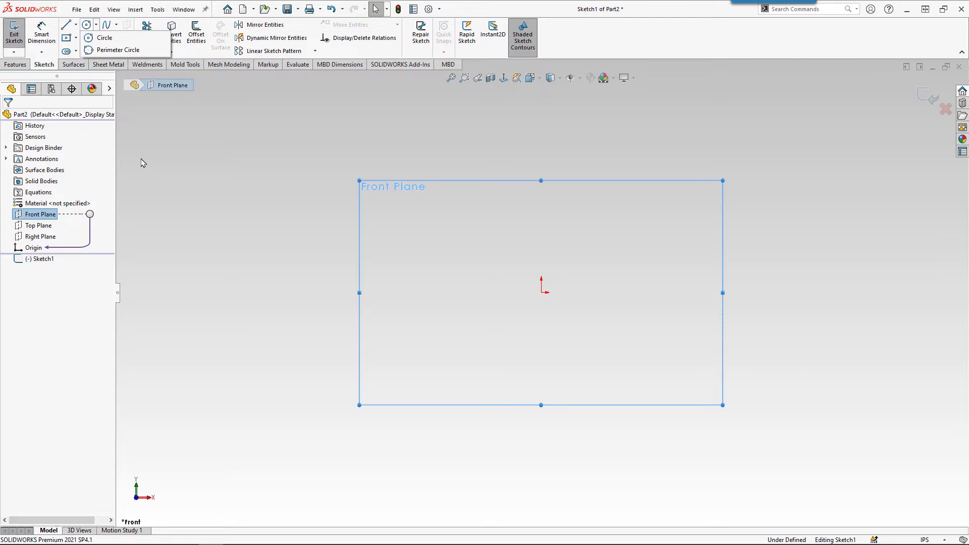
left_click(146, 159)
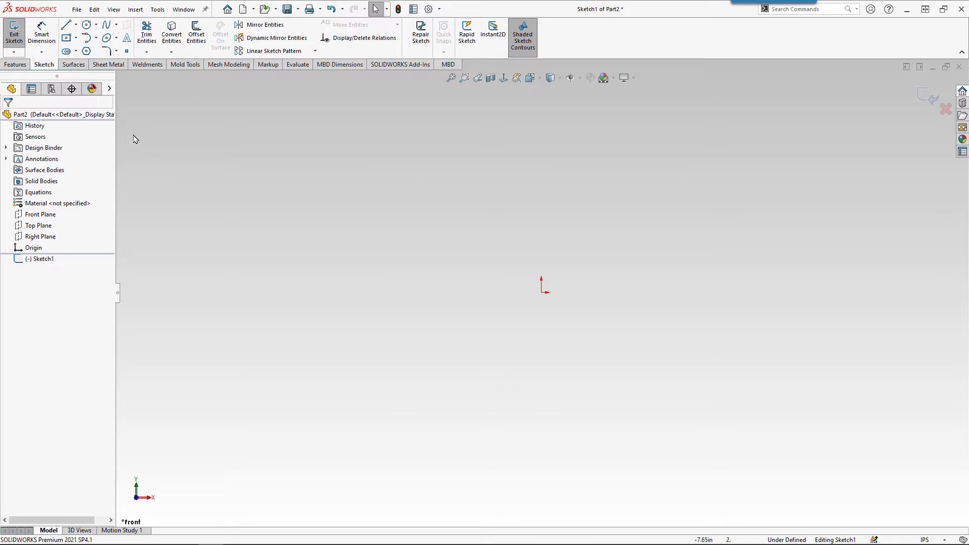
- Draw two separate short line segments on the left, the second extended toward the origin
left_click(67, 27)
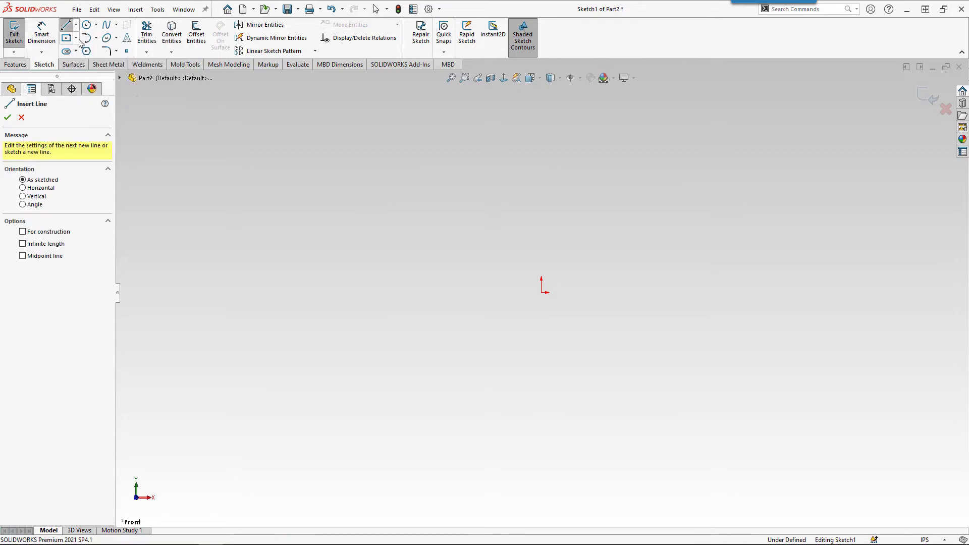
left_click(216, 158)
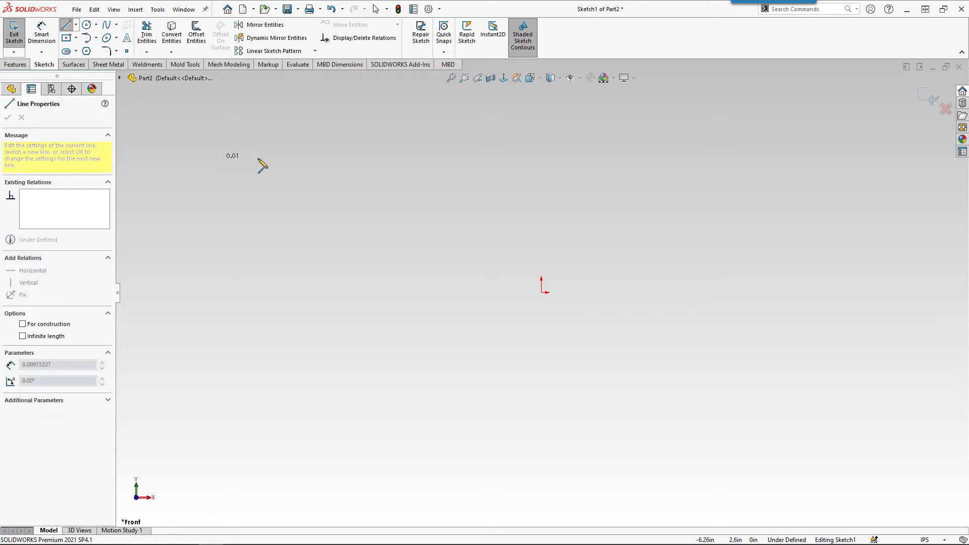
double_click(384, 175)
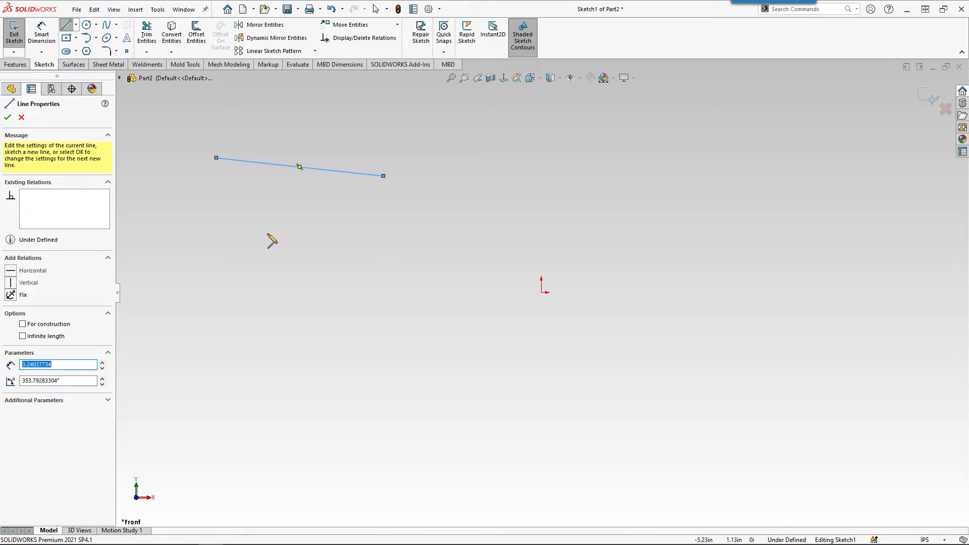
left_click(217, 228)
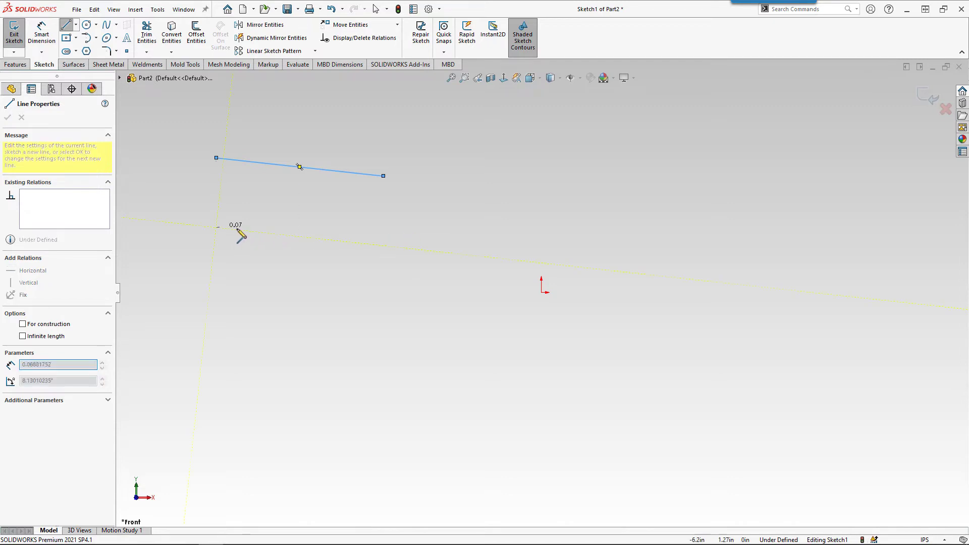
left_click(356, 248)
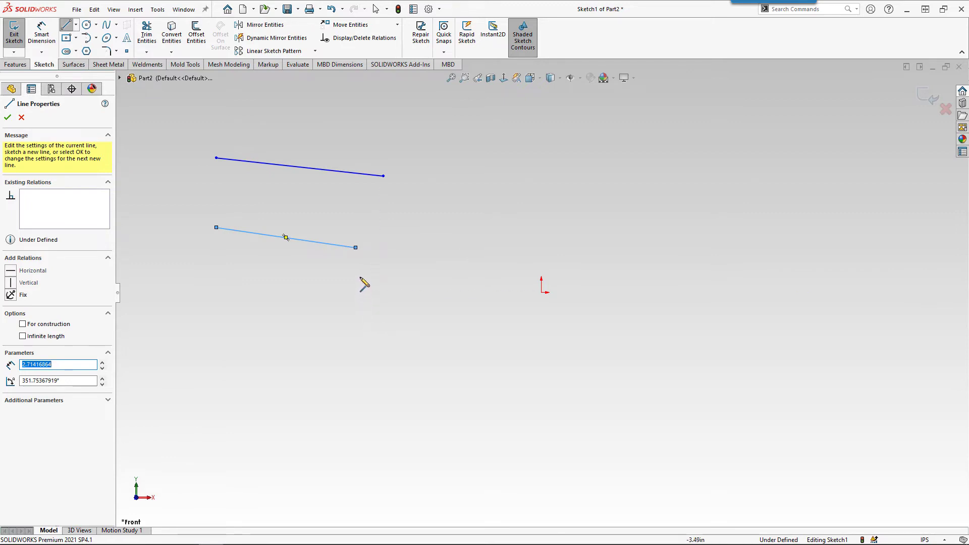
left_click(355, 247)
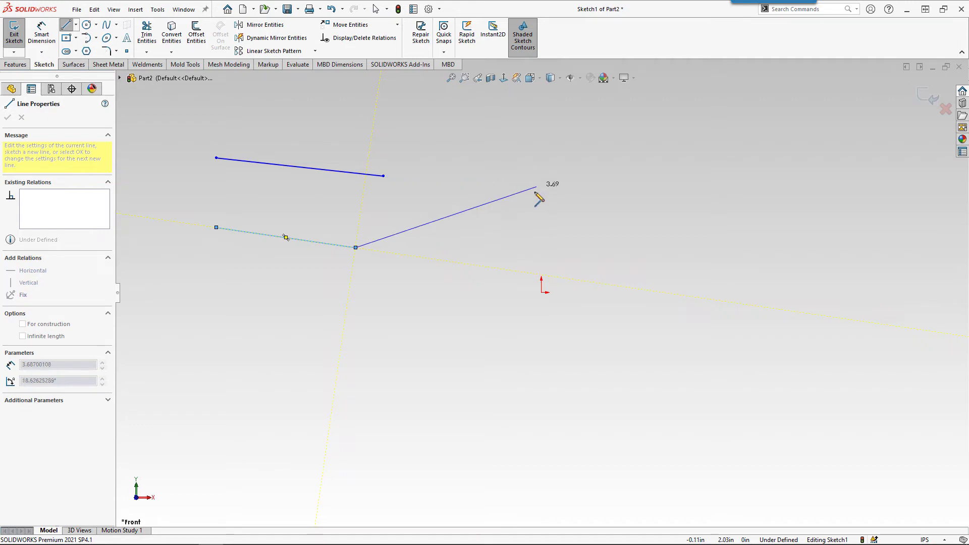
left_click(528, 244)
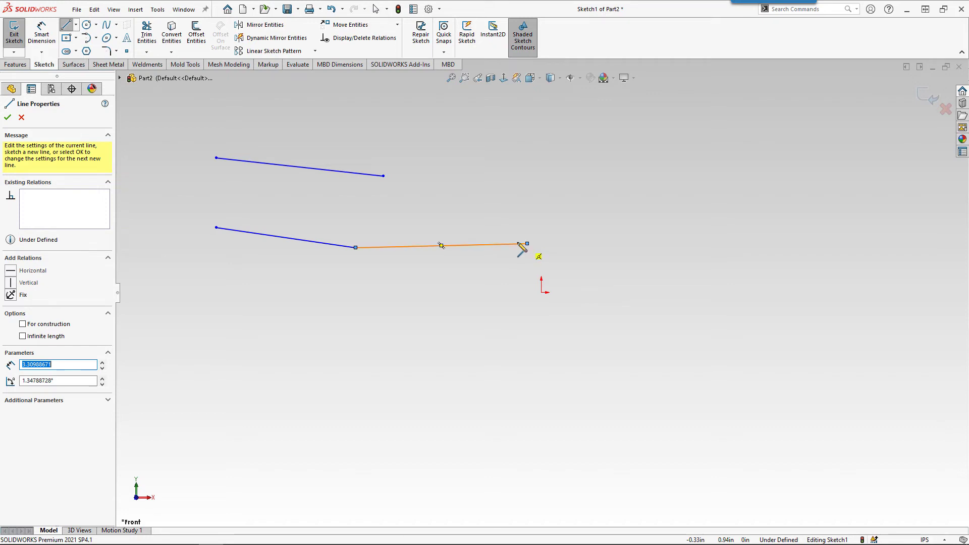
- Draw an open polyline from the upper middle around the right side to the lower left
left_click(328, 120)
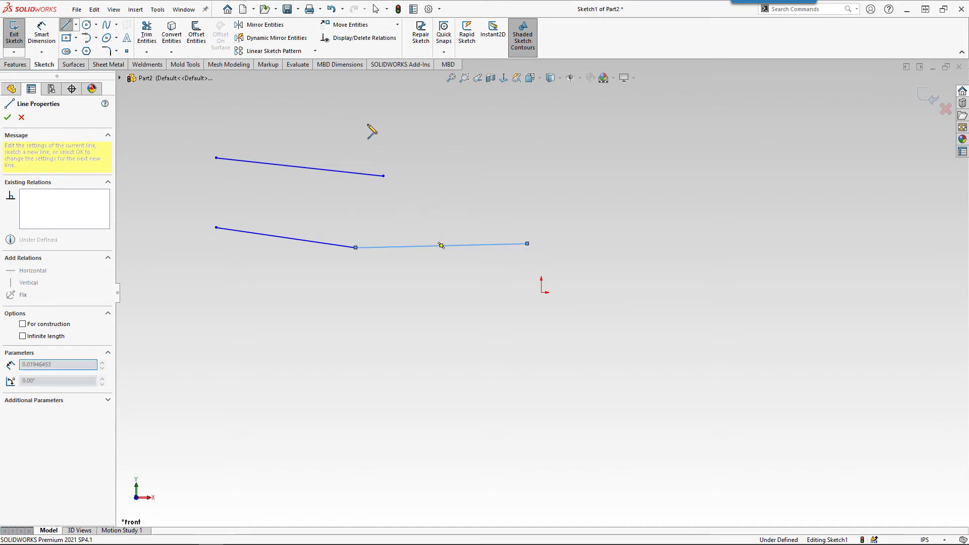
left_click(594, 149)
left_click(692, 332)
left_click(545, 441)
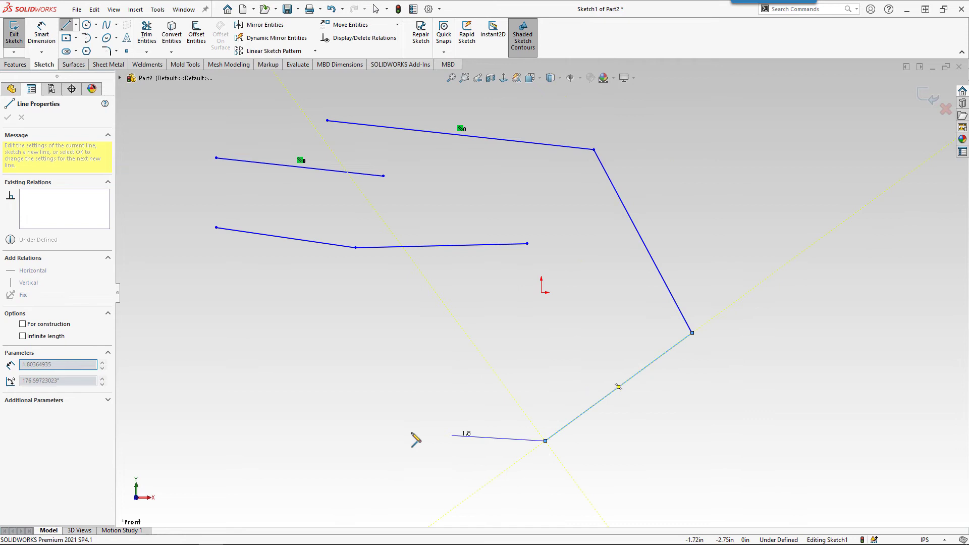
left_click(273, 414)
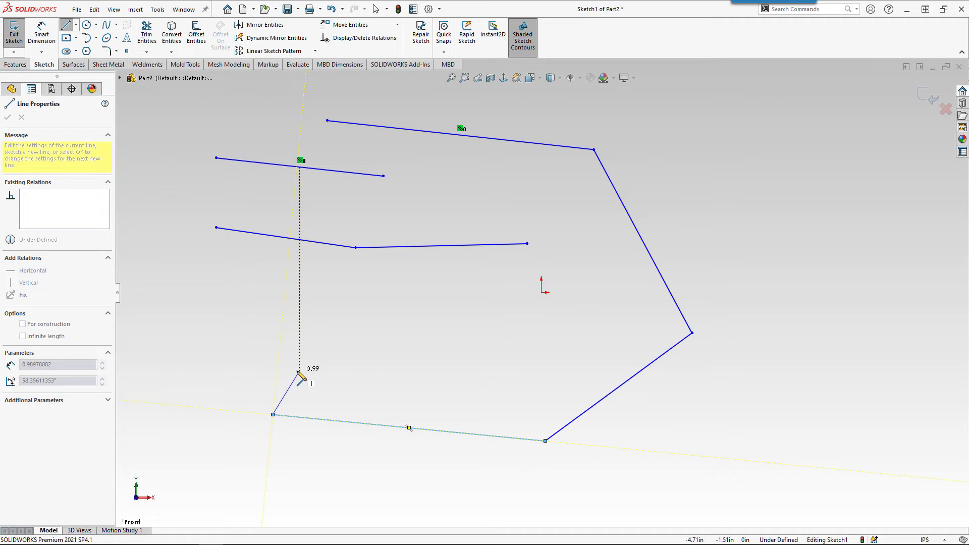
key("Escape")
key("Escape")
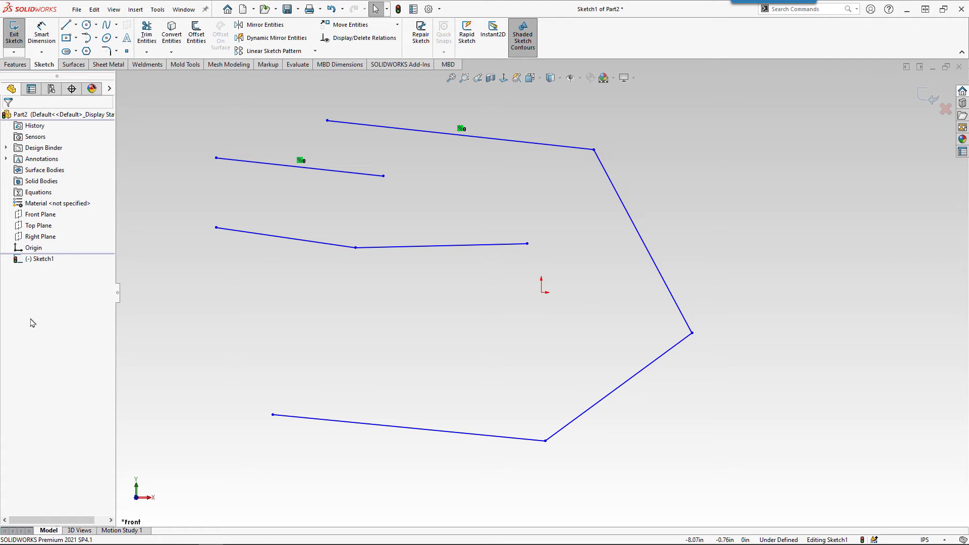
- Draw a larger open polyline around the first, from the top past the right to bottom left
left_click(67, 24)
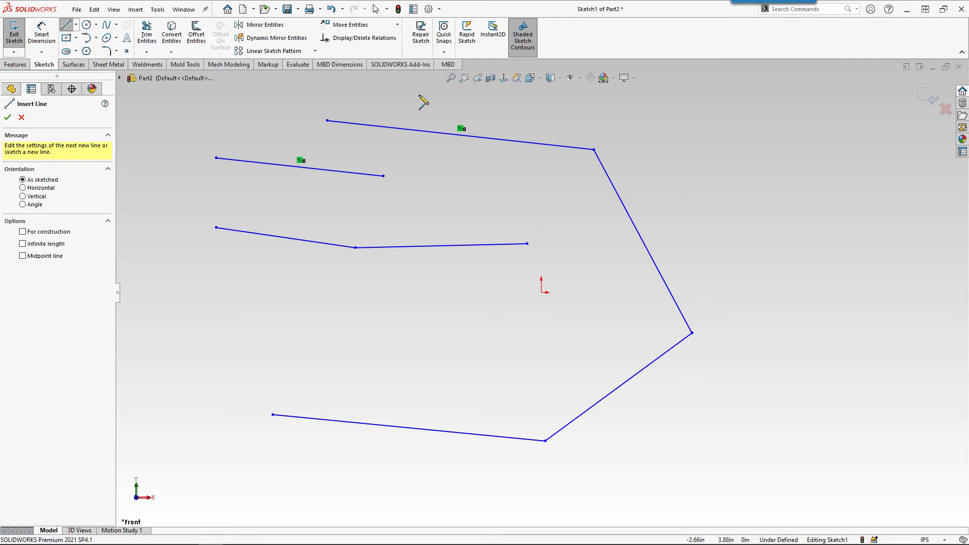
mouse_move(403, 91)
left_mouse_down()
mouse_move(723, 108)
mouse_move(711, 120)
left_mouse_up()
left_click(804, 332)
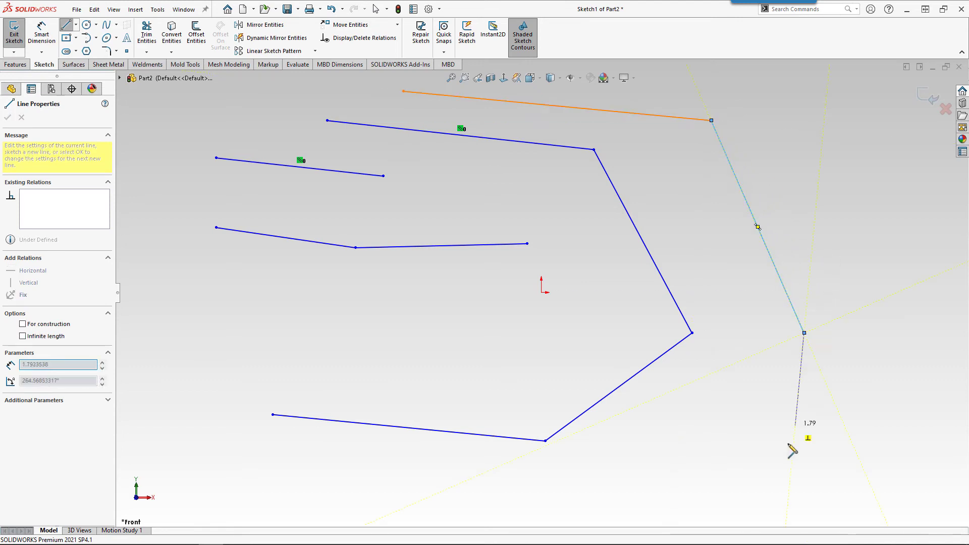
left_click(668, 495)
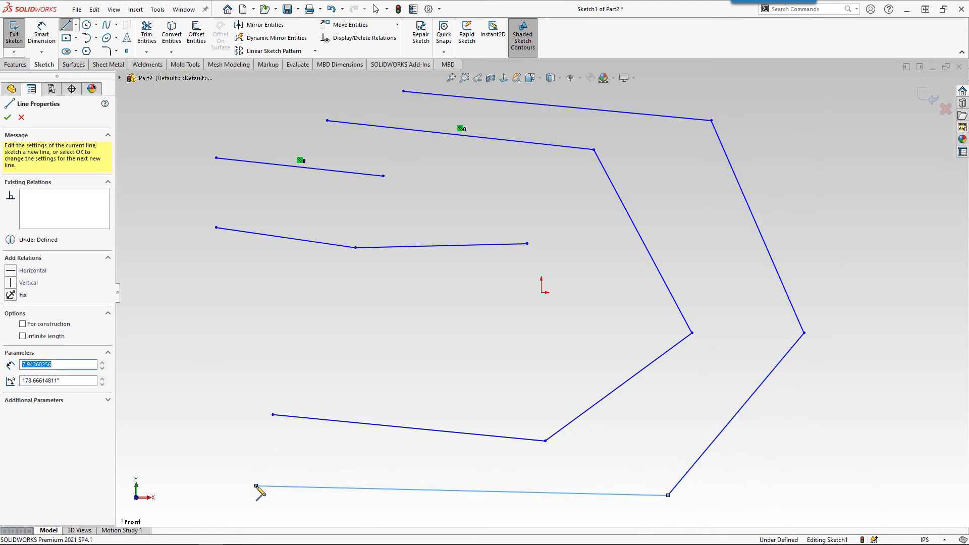
left_click(256, 486)
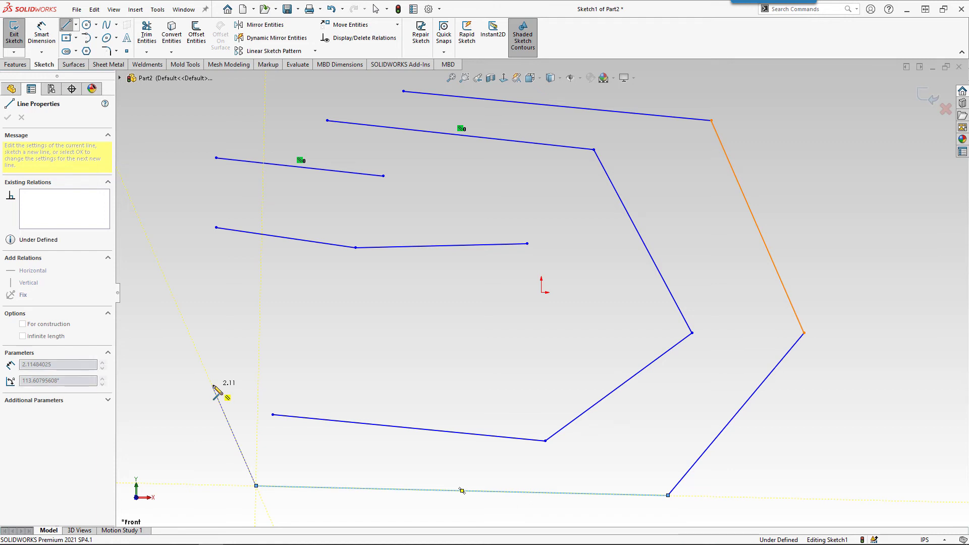
key("Escape")
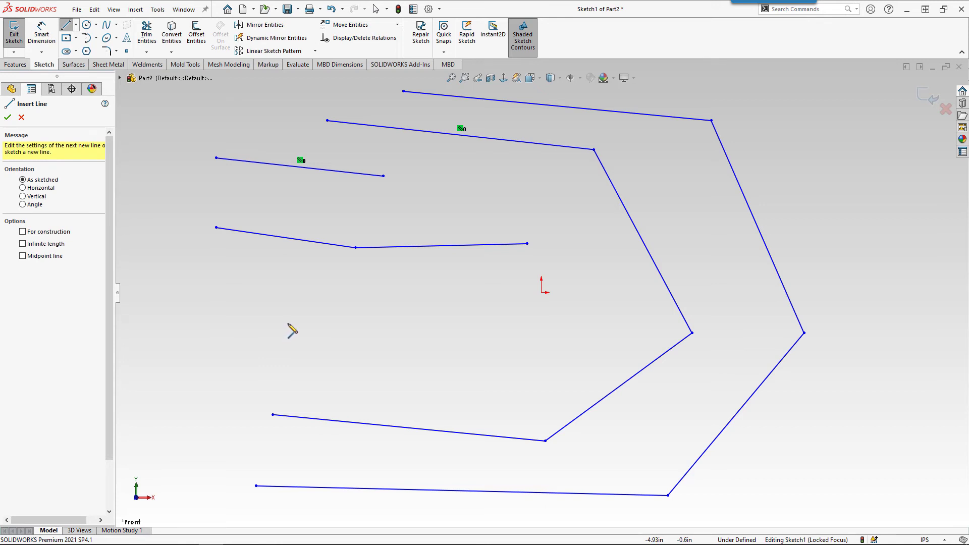
- Draw a closed four-sided shape below the polylines, shown shaded with Shaded Sketch Contours on
left_click(402, 290)
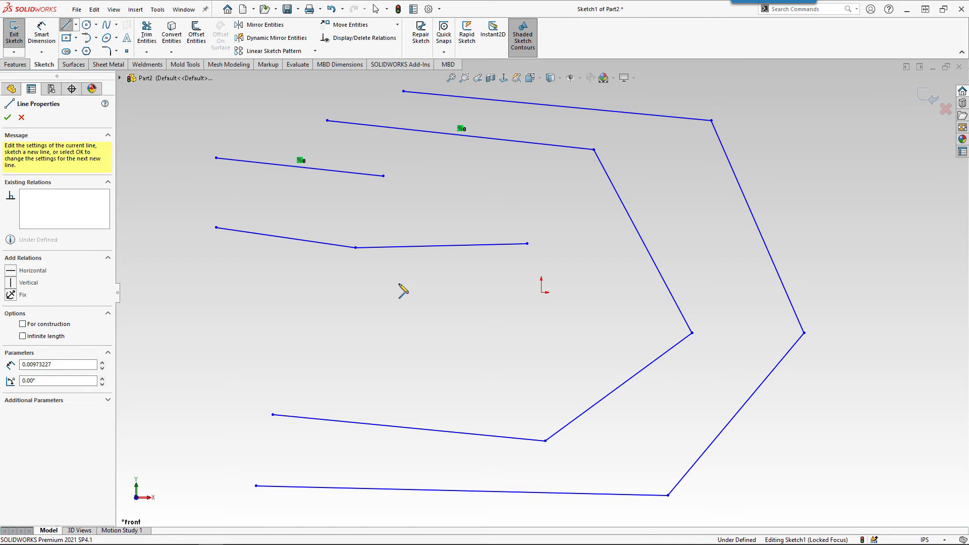
left_click(332, 280)
left_click(500, 308)
left_click(508, 414)
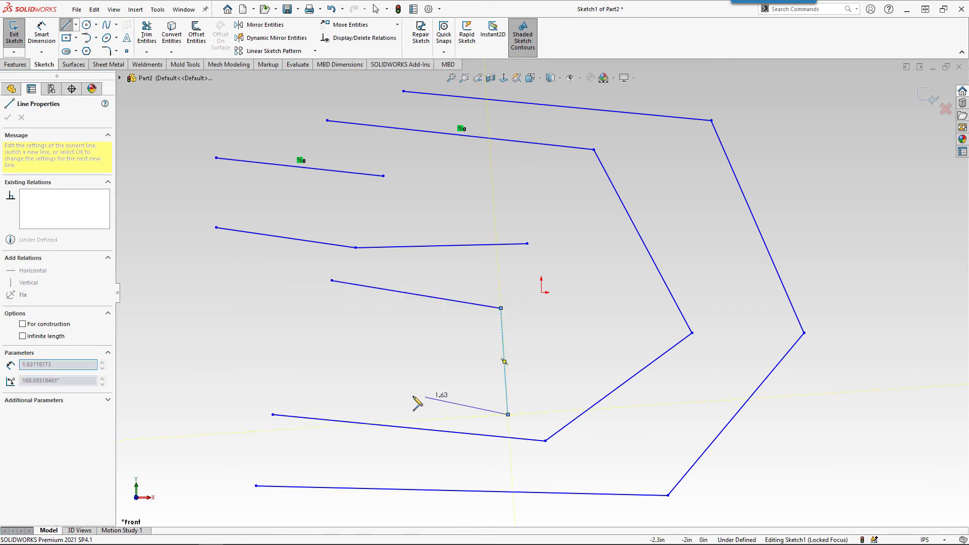
left_click(327, 389)
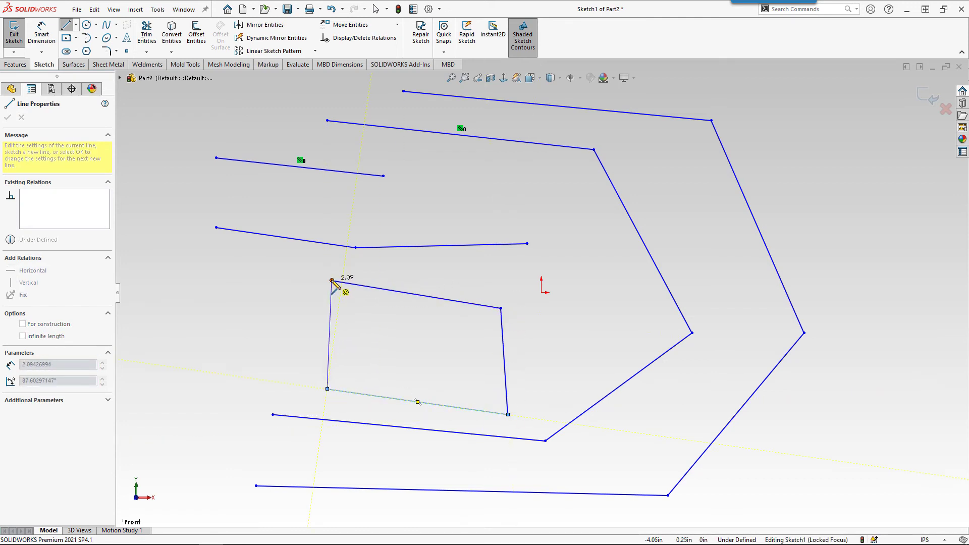
left_click(331, 280)
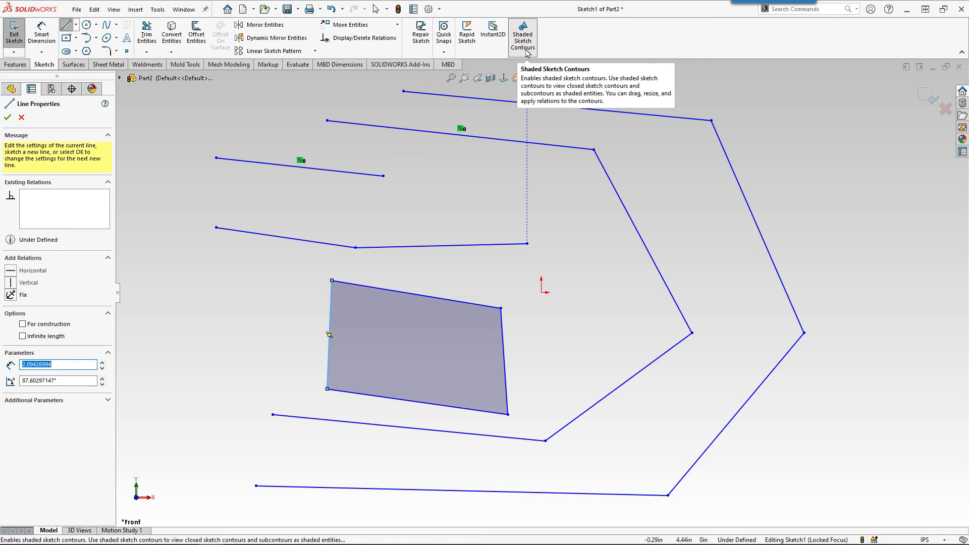
left_click(526, 53)
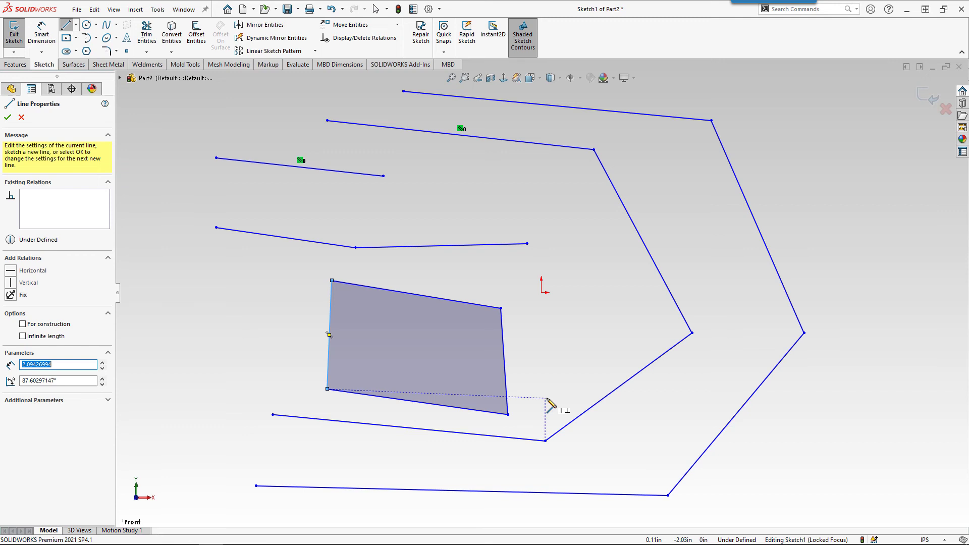
left_click(86, 25)
- Draw two circles at the right, the second directly below and touching the first
left_click(824, 150)
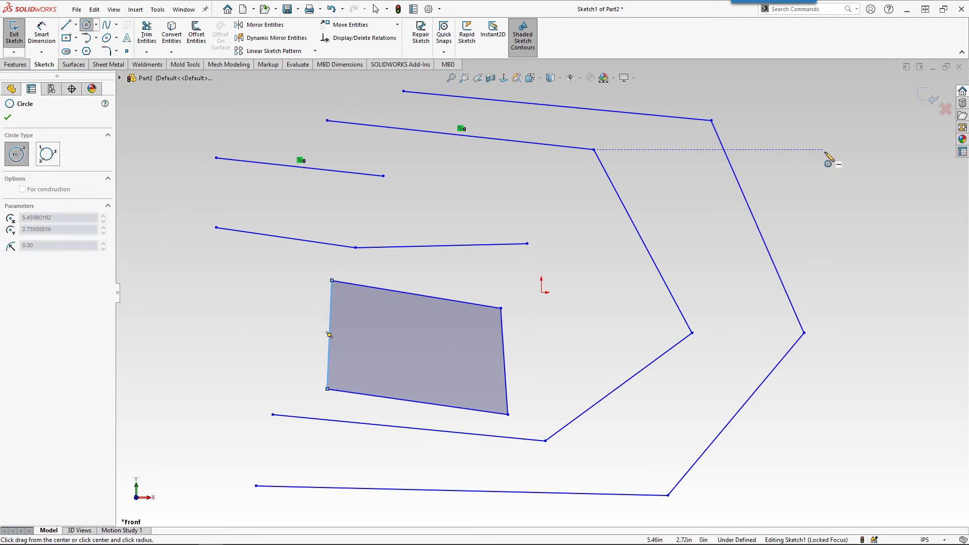
left_click(860, 204)
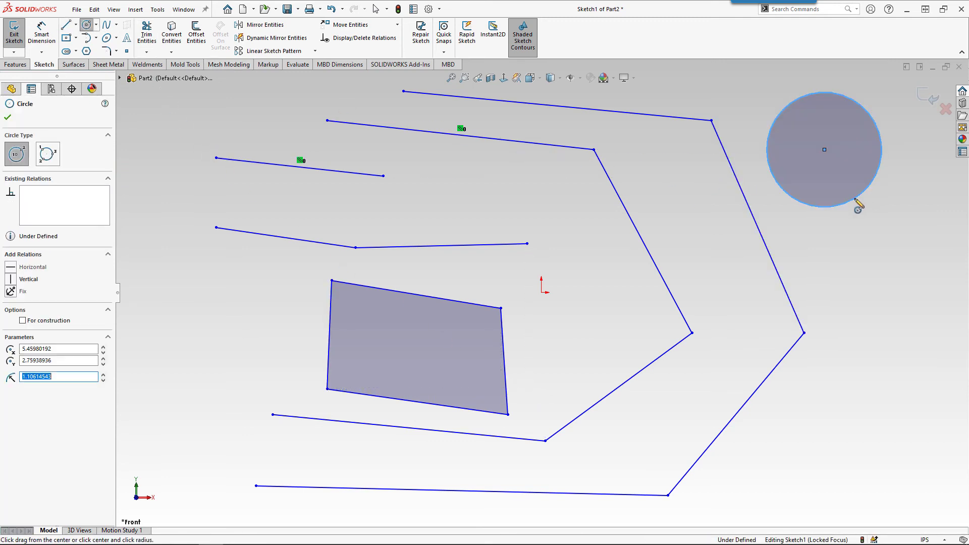
left_click(857, 259)
left_click(876, 315)
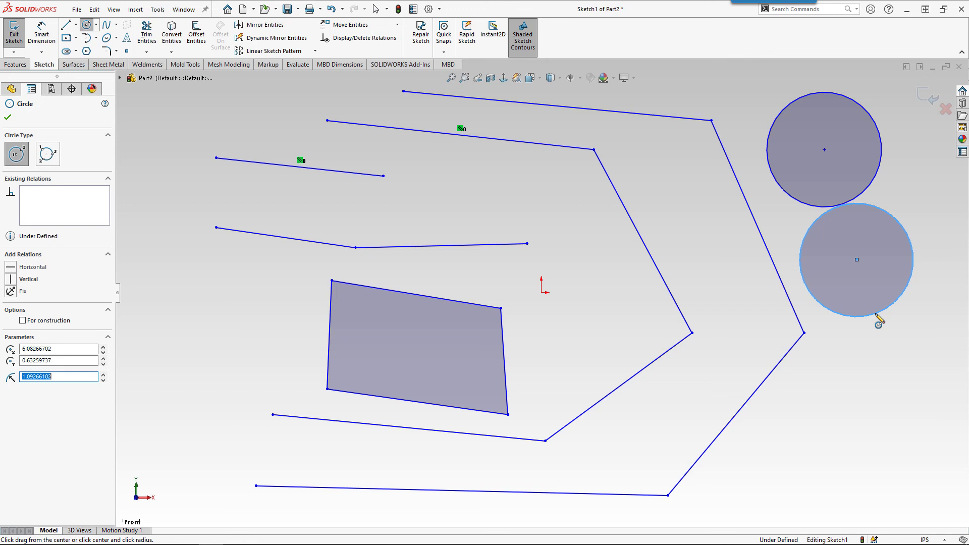
- Delete the quadrilateral's top edge, leaving an open, unshaded three-sided outline
key("Escape")
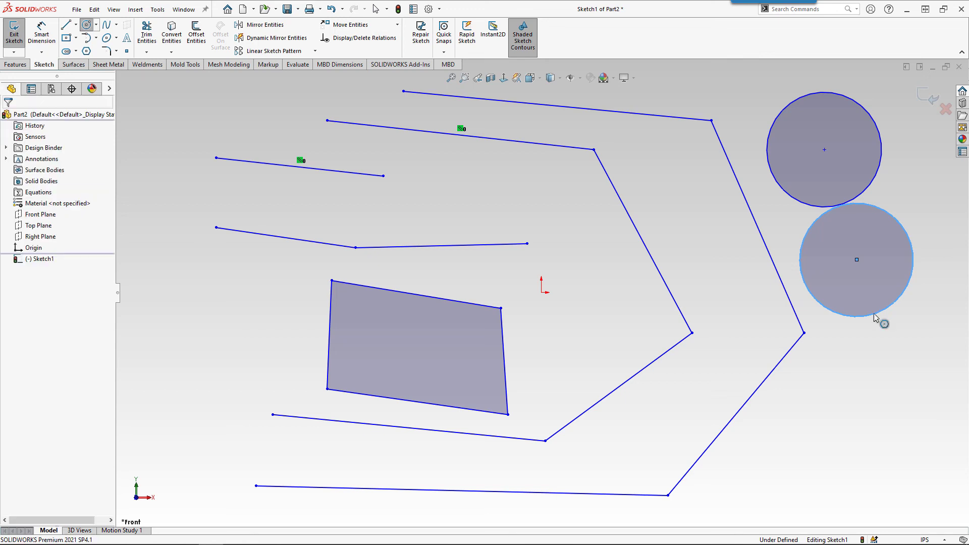
key("Delete")
left_click(423, 295)
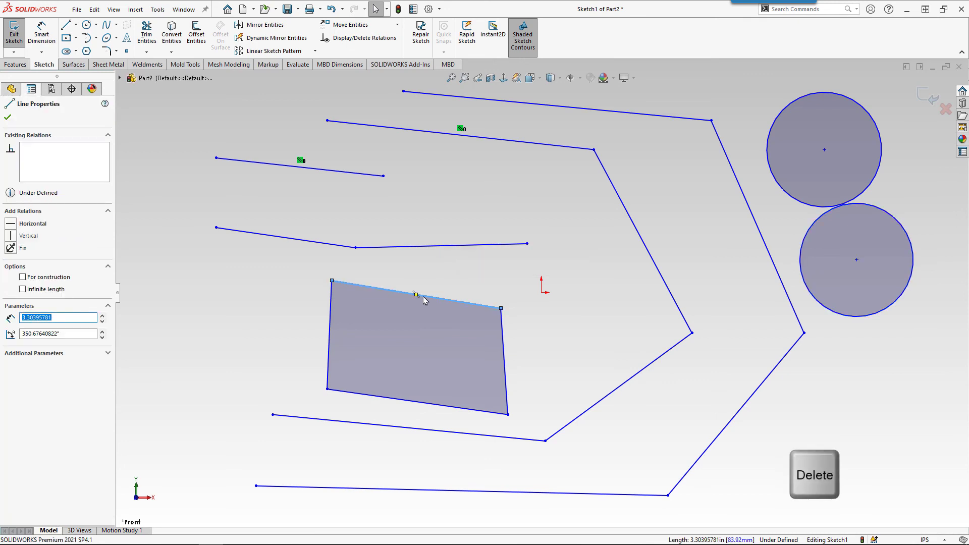
key("Delete")
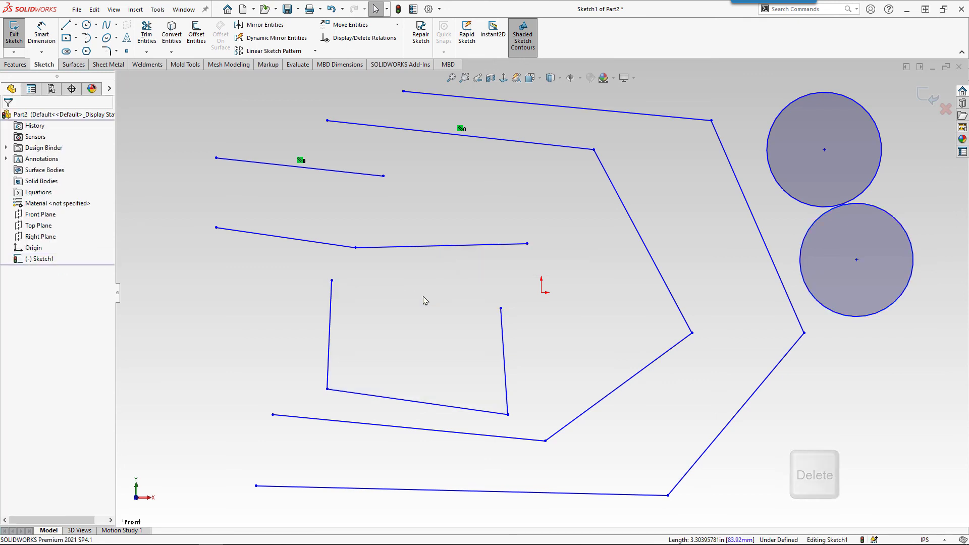